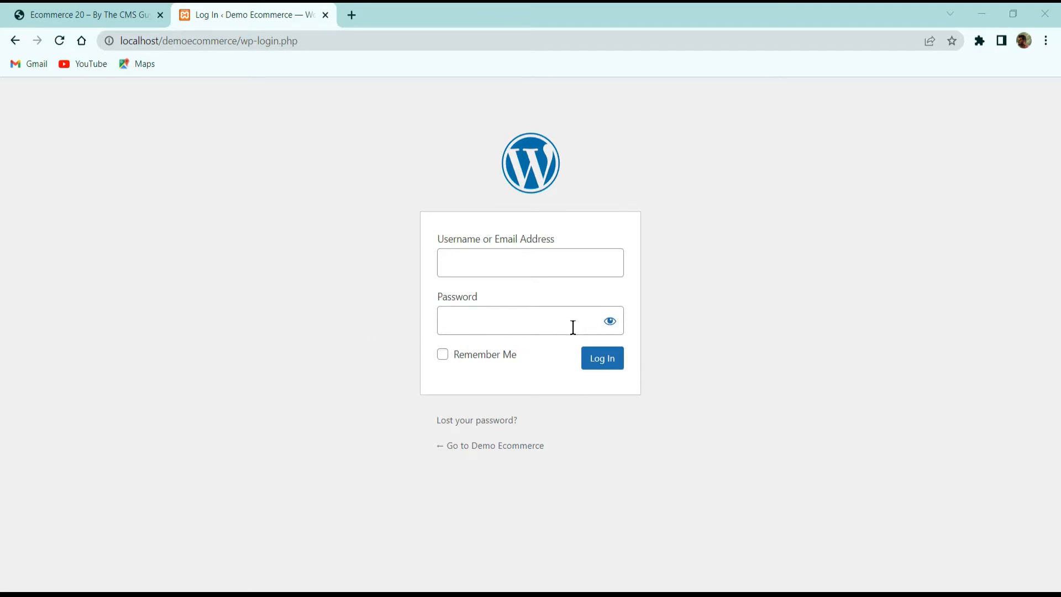
- Log in to the WordPress admin with the admin username and the account password
click(498, 271)
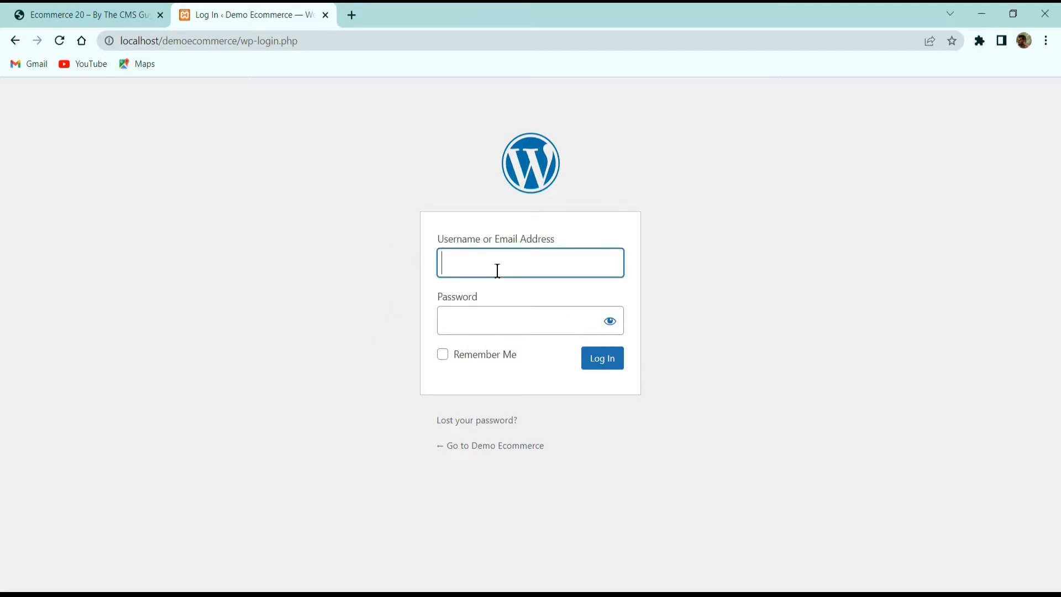
text(admin)
key(Tab)
text(admin)
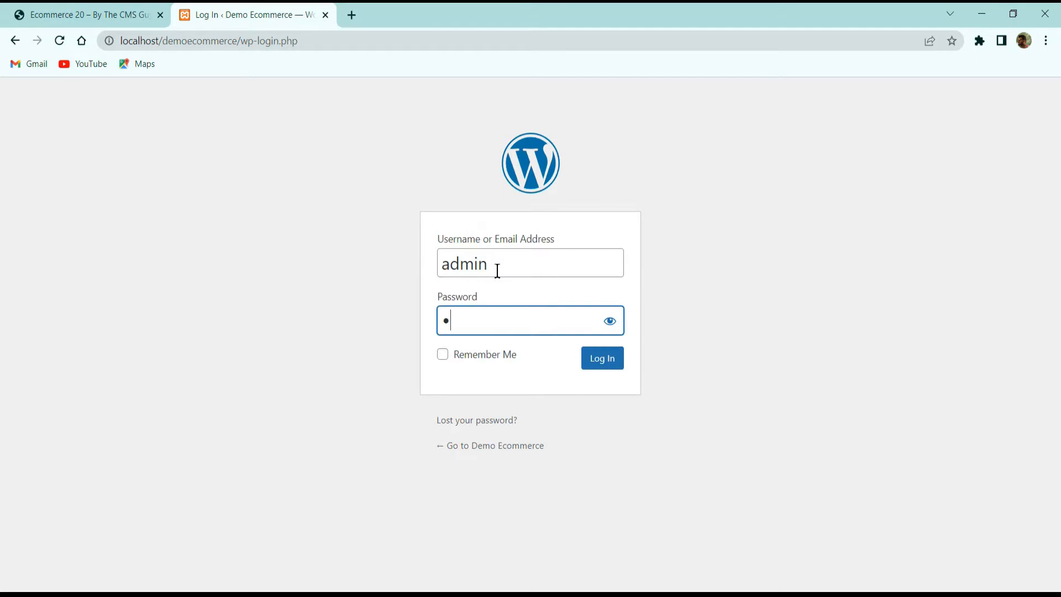
key(Return)
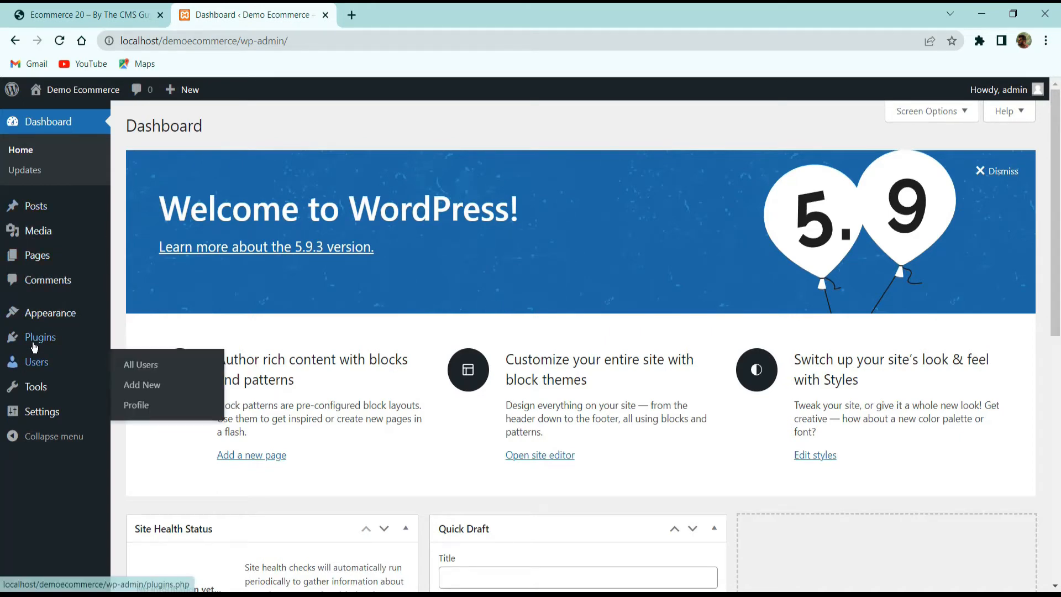
- Search the plugin directory for woocommerce and activate the WooCommerce plugin
mouse_move(35, 348)
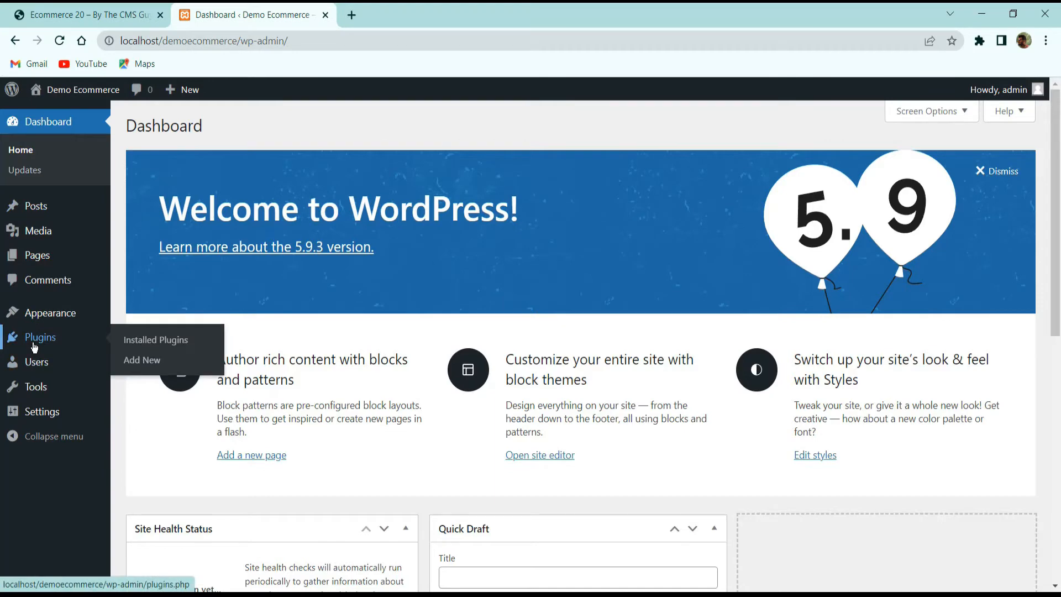
click(142, 360)
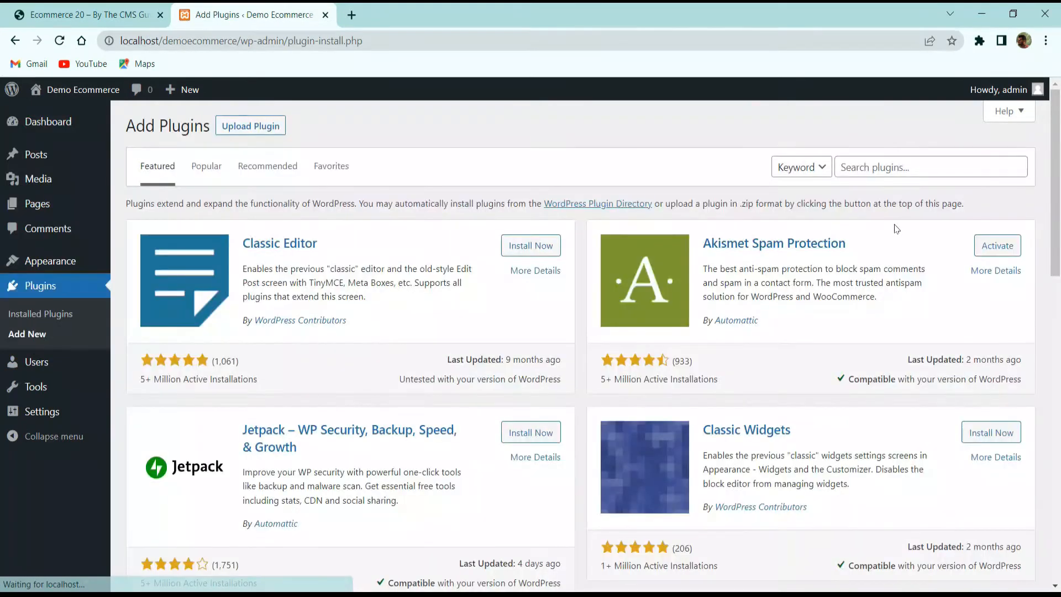
click(889, 165)
text(w)
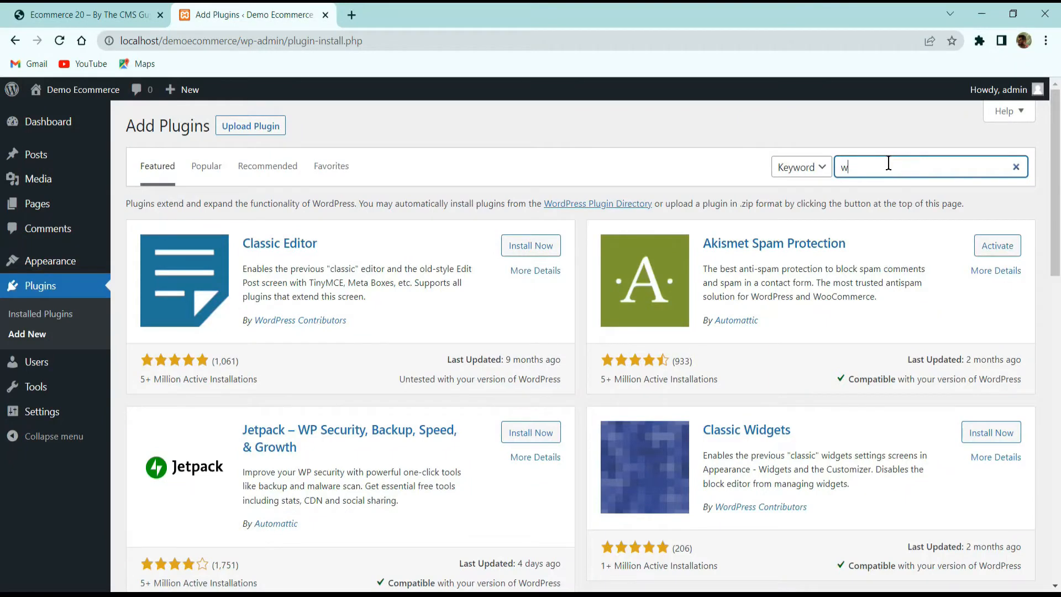
text(oocommerce)
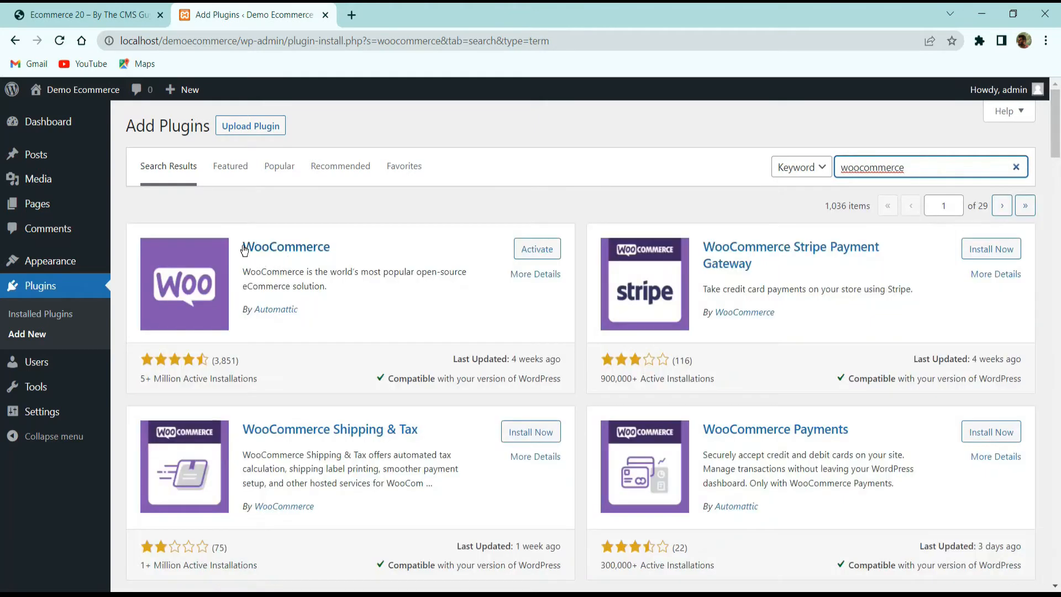
click(545, 253)
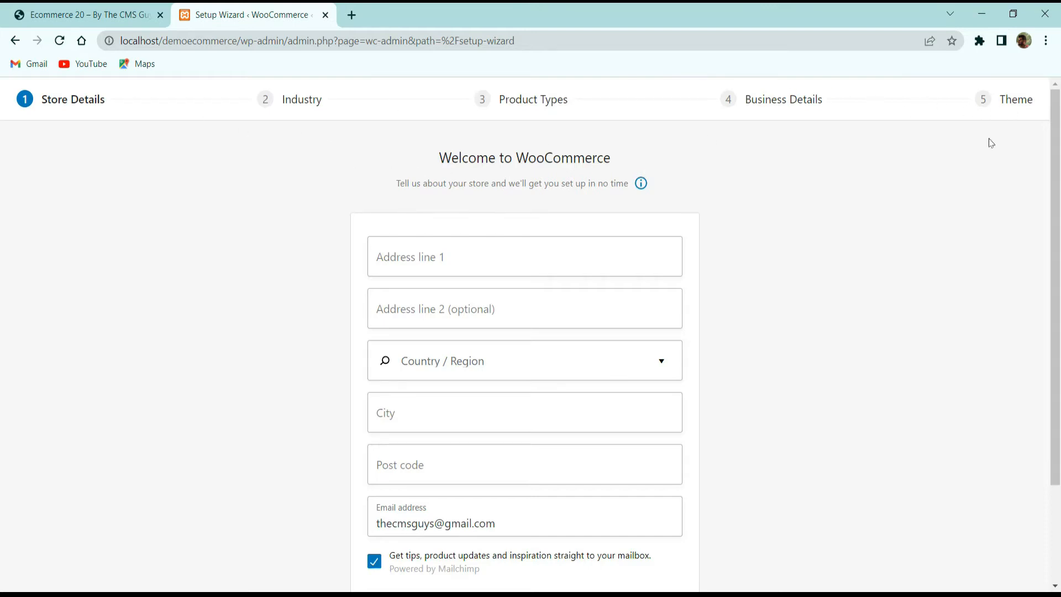
- Enter Hyderabad as the store's first address line in the setup wizard
scroll(608, 206, down, 3)
scroll(380, 236, up, 3)
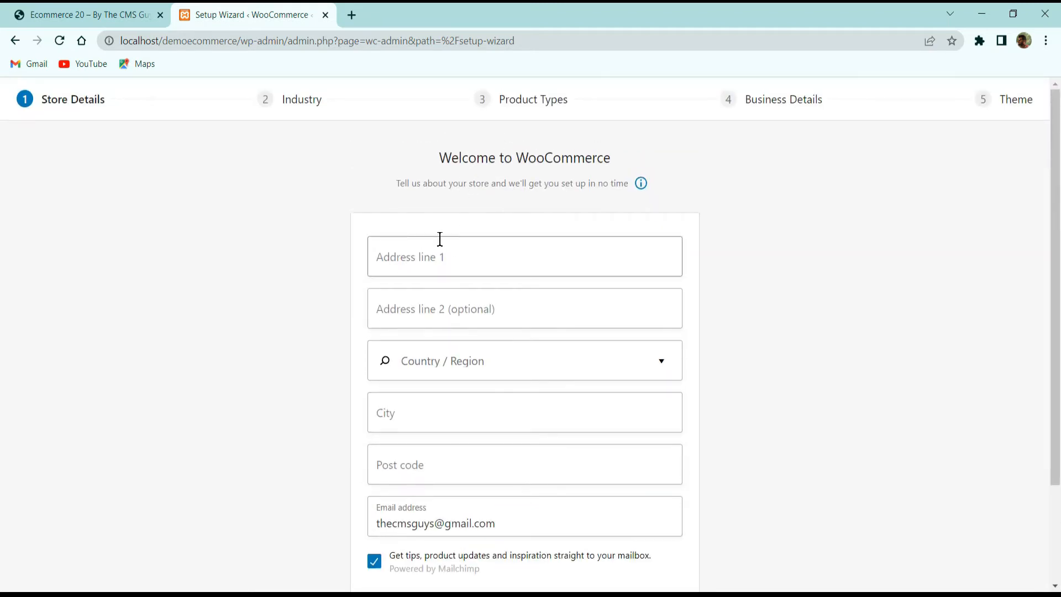
click(481, 259)
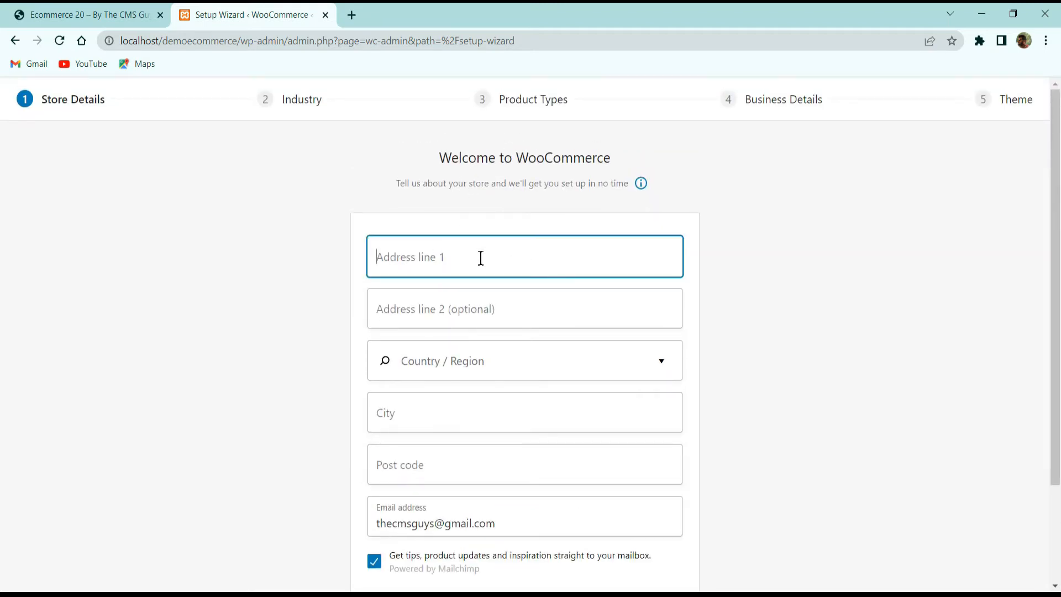
text(Hydem)
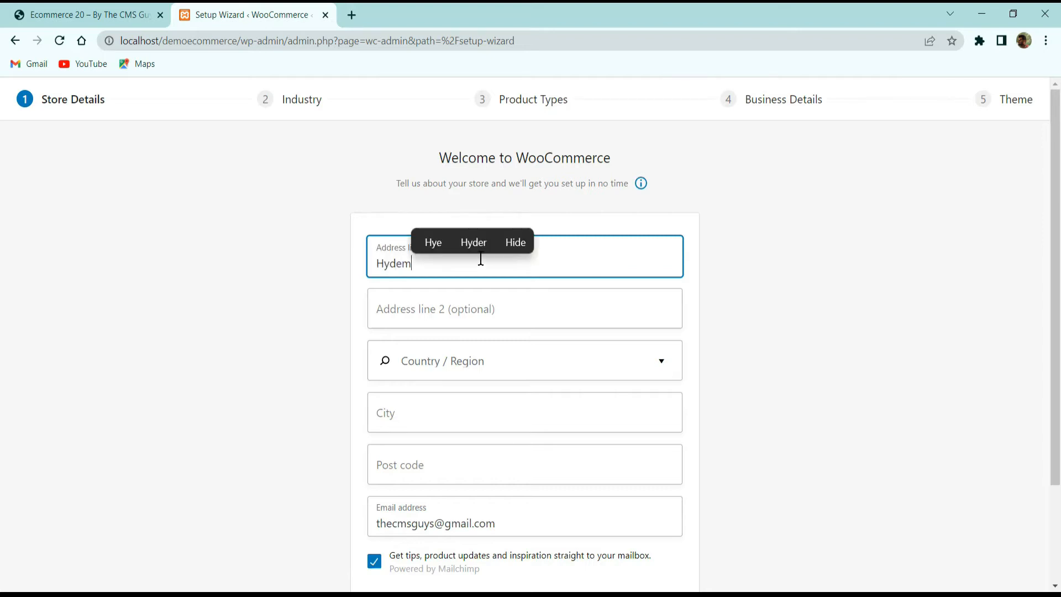
key(BackSpace)
text(rabad)
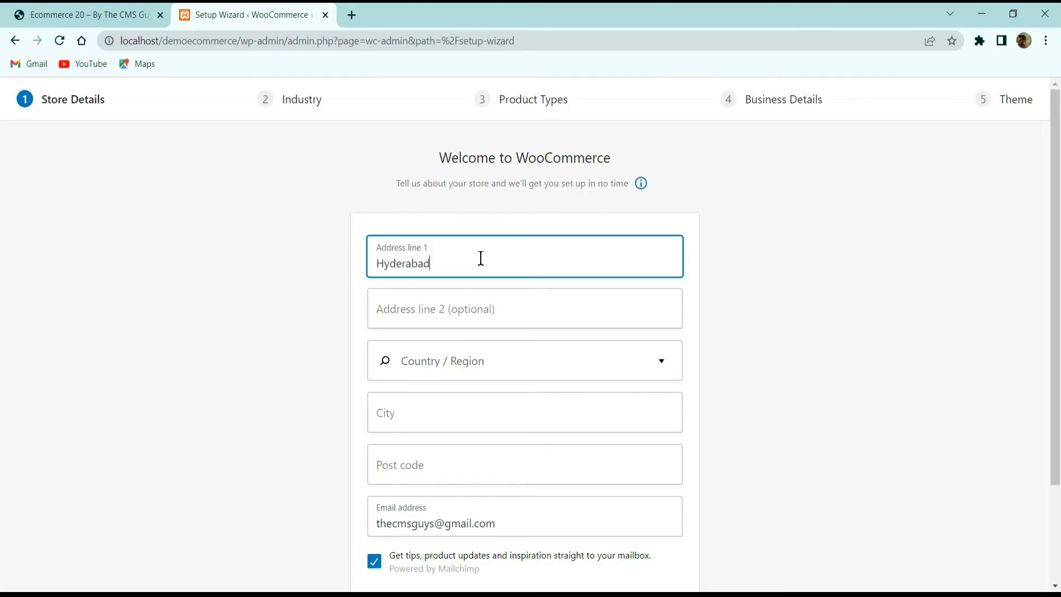
key(Tab)
key(Tab)
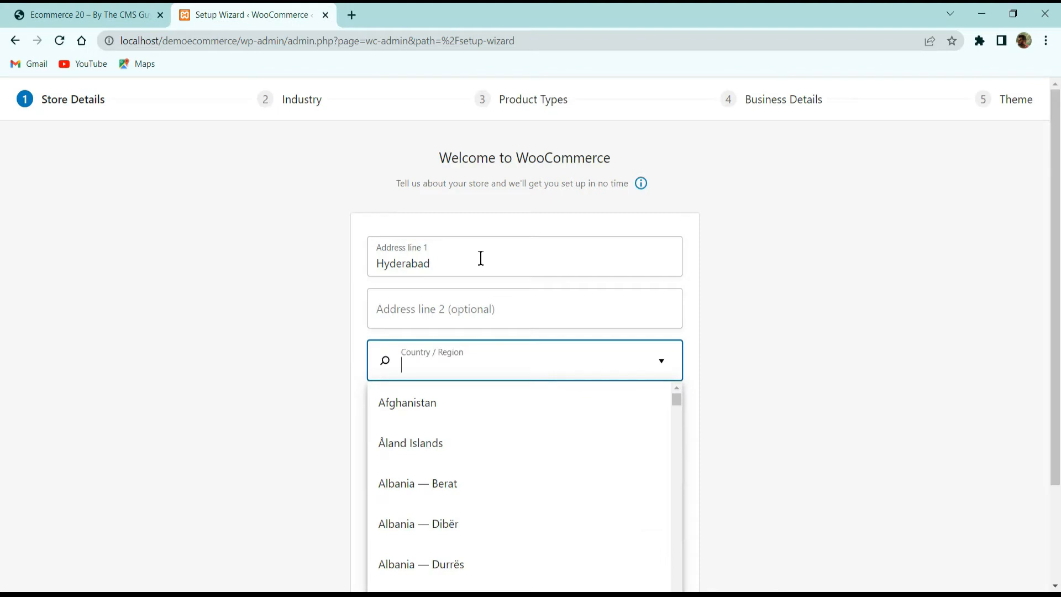
- Set the store's country/region to India — Andhra Pradesh
text(Indua)
key(BackSpace)
key(BackSpace)
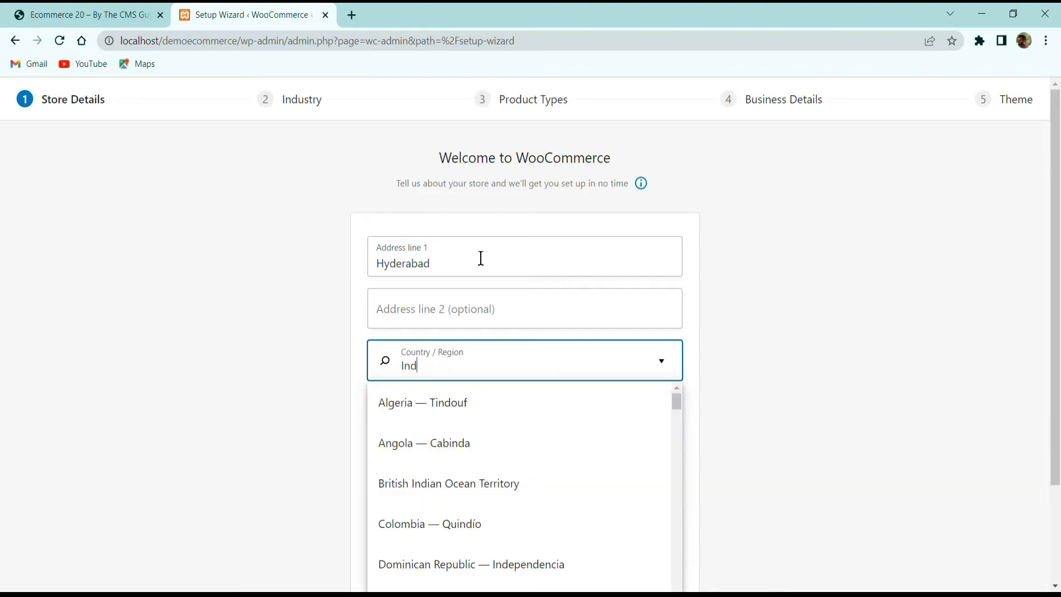
text(ian)
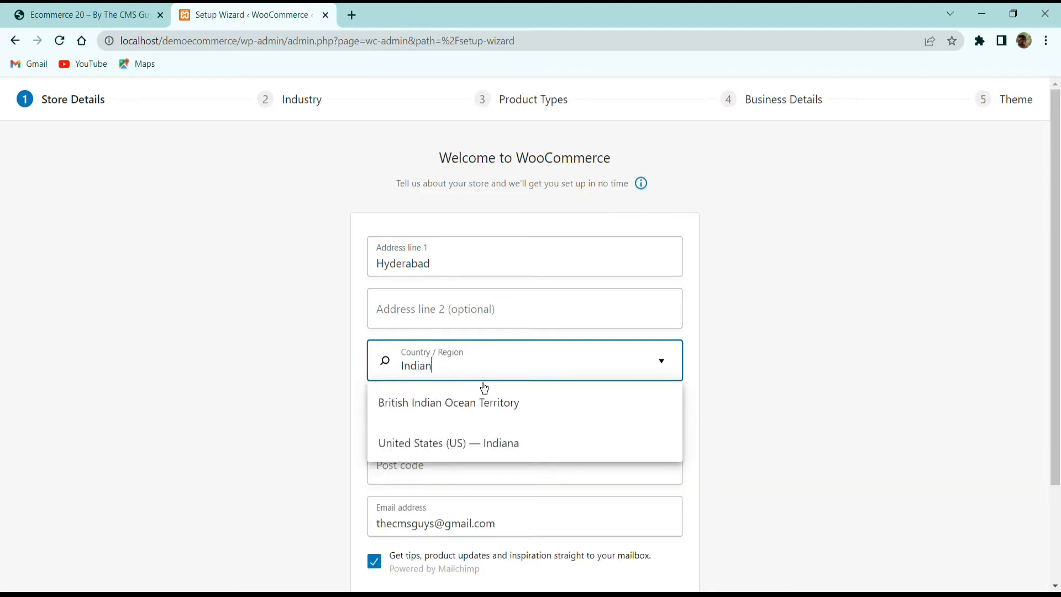
click(461, 358)
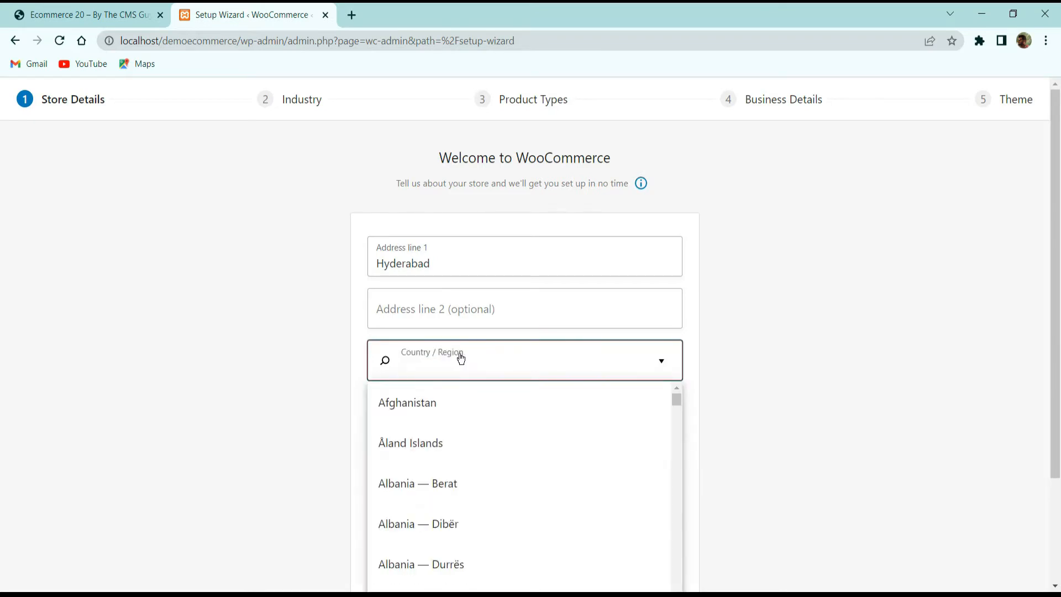
text(Andhra)
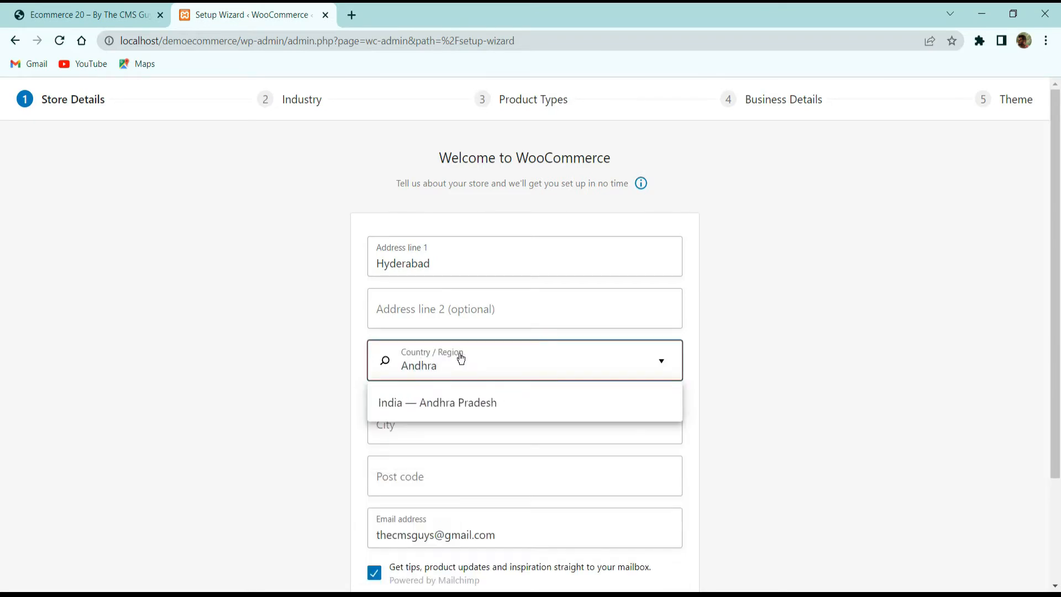
click(442, 403)
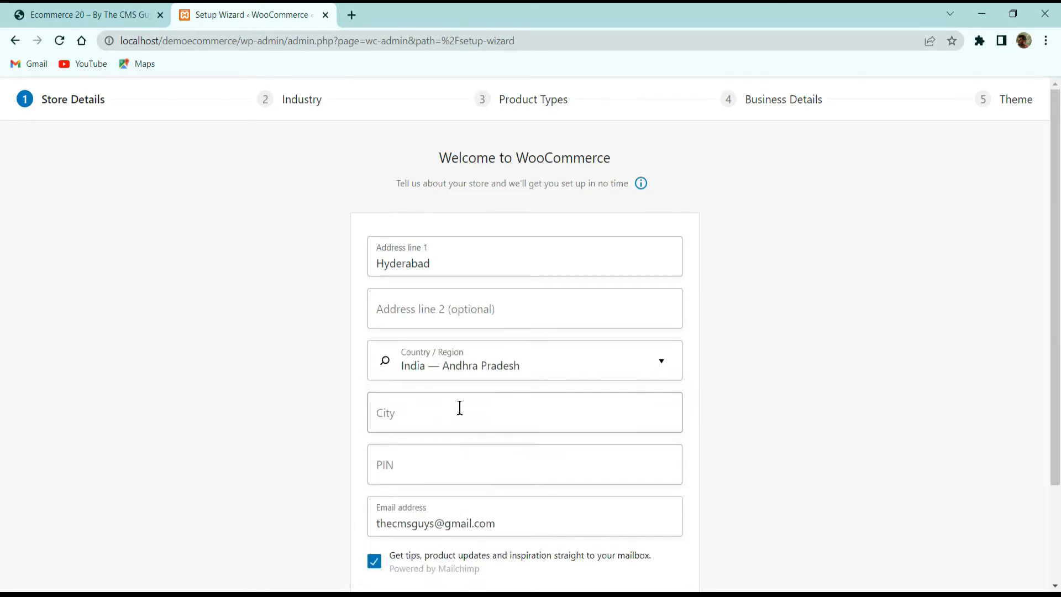
- Set the city to Hyderabad and fill in the store's postal PIN code
click(448, 414)
text(A)
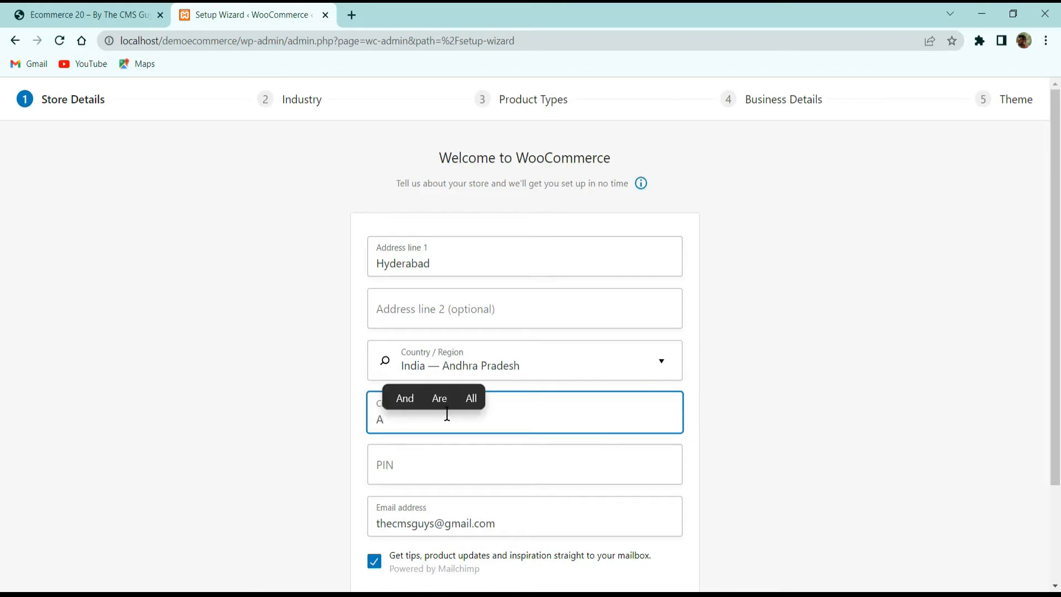
key(BackSpace)
text(Hyderaba)
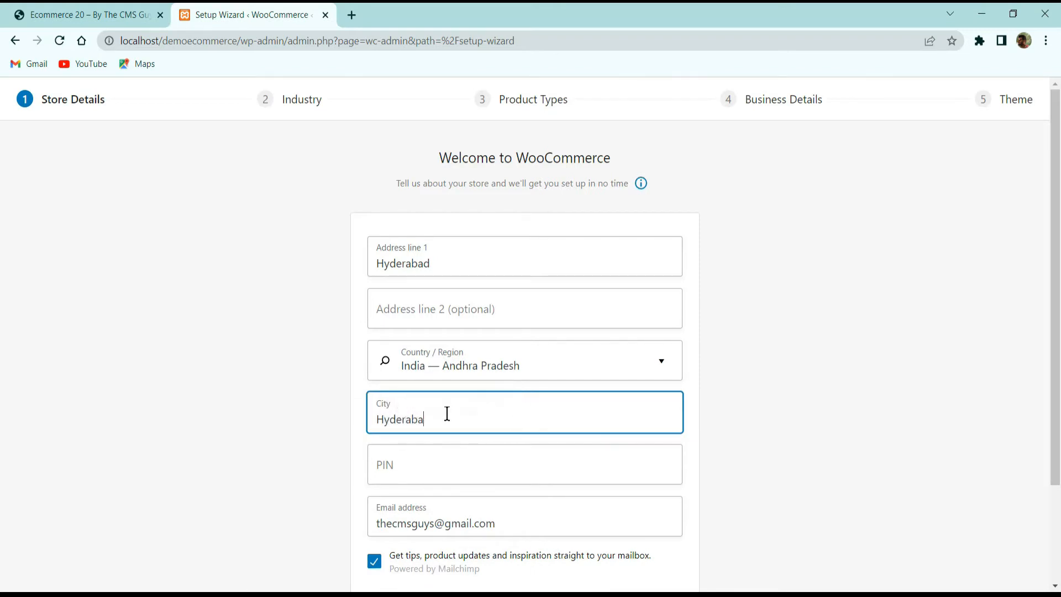
text(d)
click(476, 460)
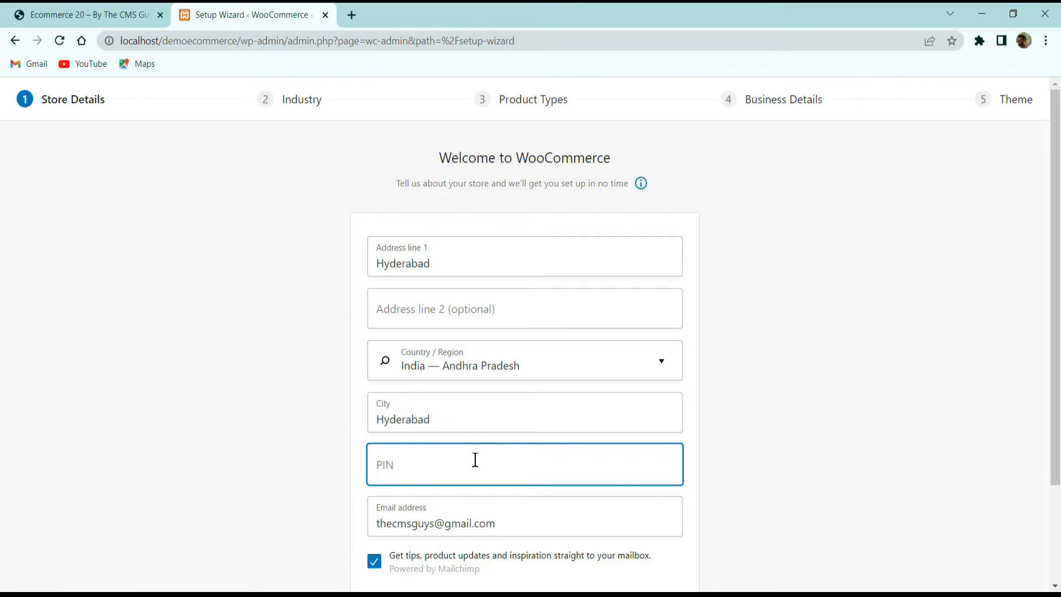
text(500001)
- Submit the store details and opt in to usage tracking
scroll(462, 445, down, 2)
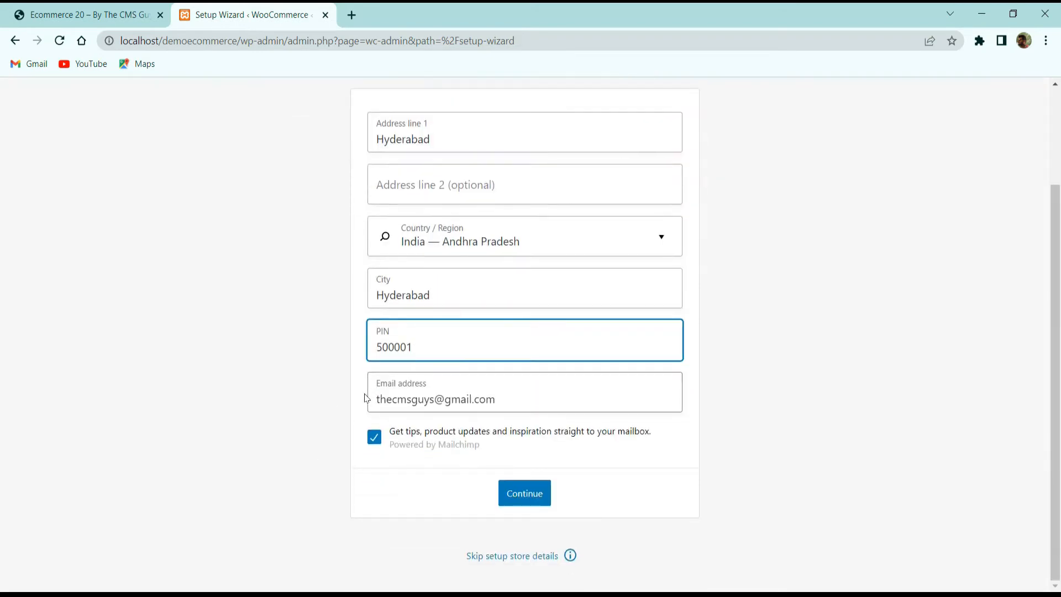
click(517, 496)
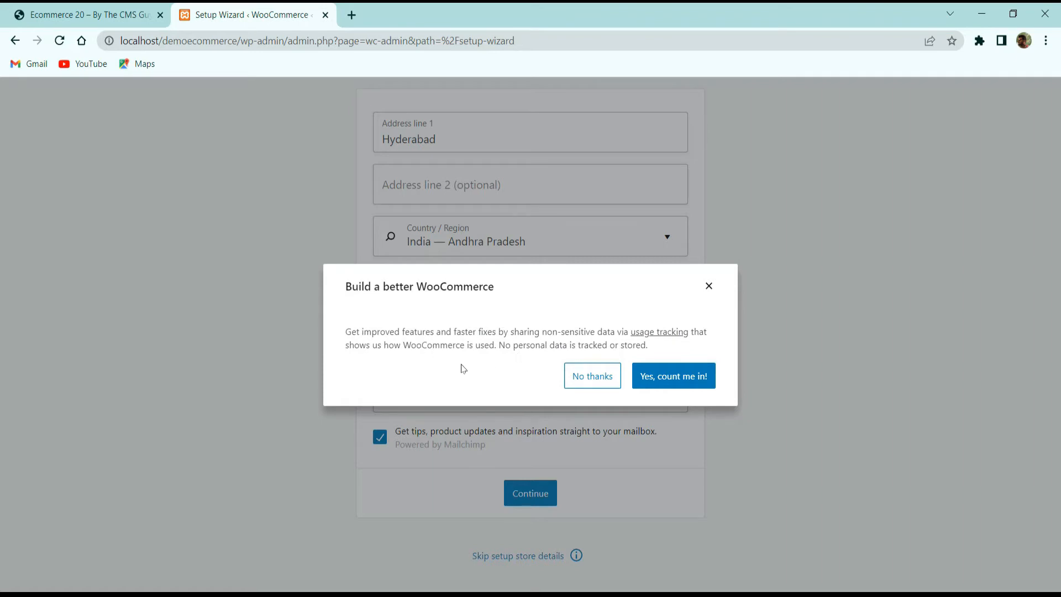
click(672, 381)
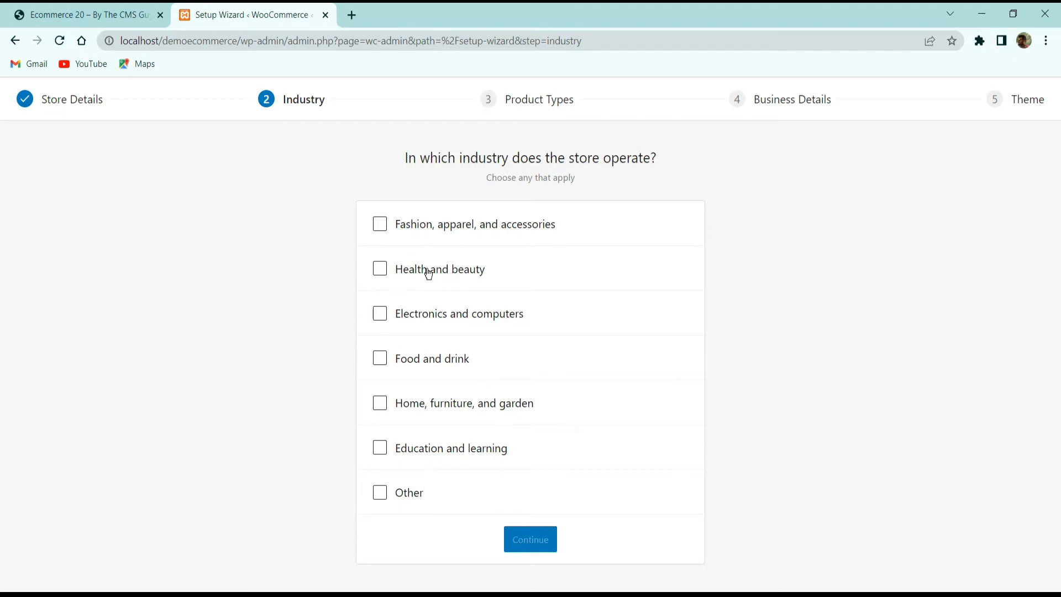
- Select every industry except Other and continue to the product types step
click(382, 222)
click(379, 269)
click(380, 313)
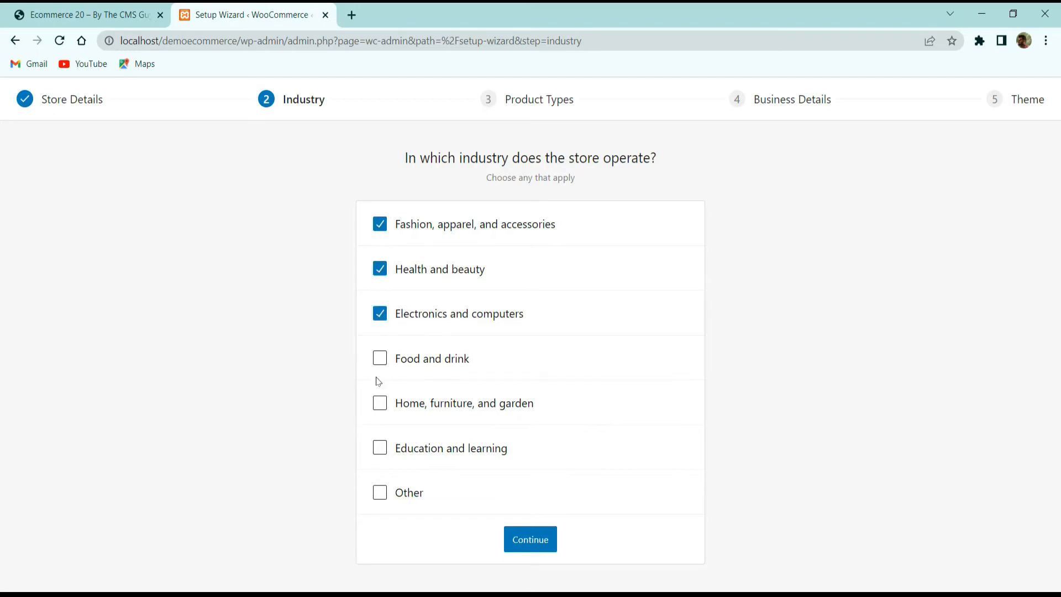
click(380, 359)
click(380, 403)
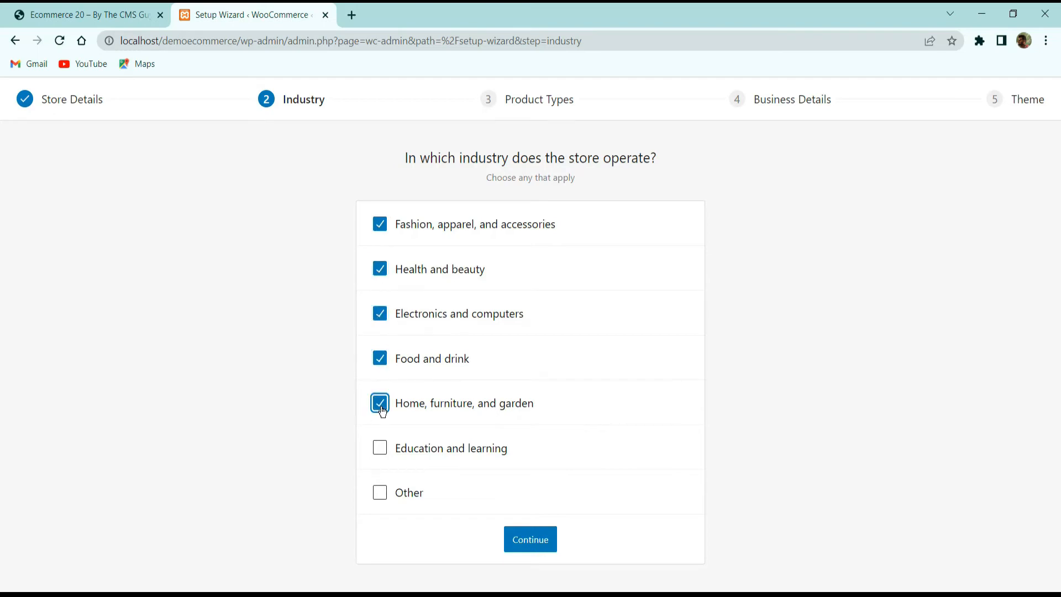
click(380, 448)
click(380, 492)
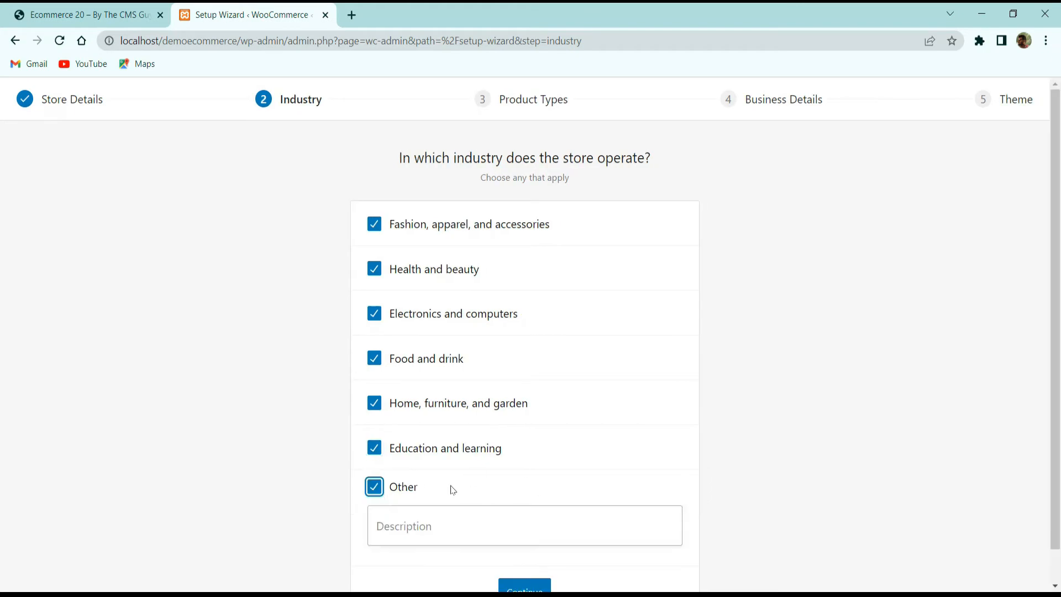
click(375, 488)
click(530, 538)
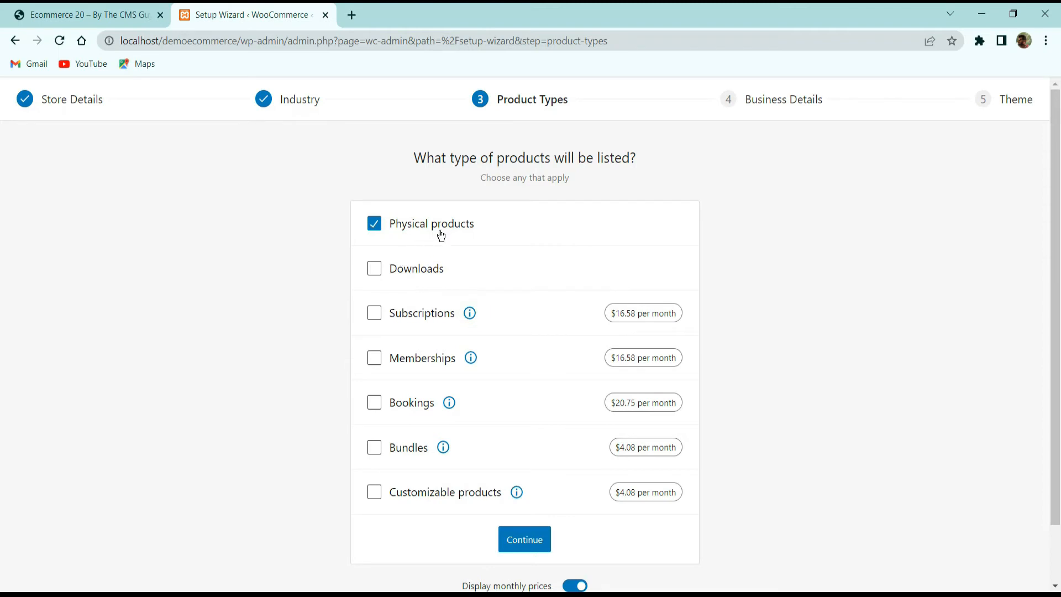
- Keep only Physical products as the product type and continue
click(412, 312)
click(406, 360)
click(403, 311)
click(406, 358)
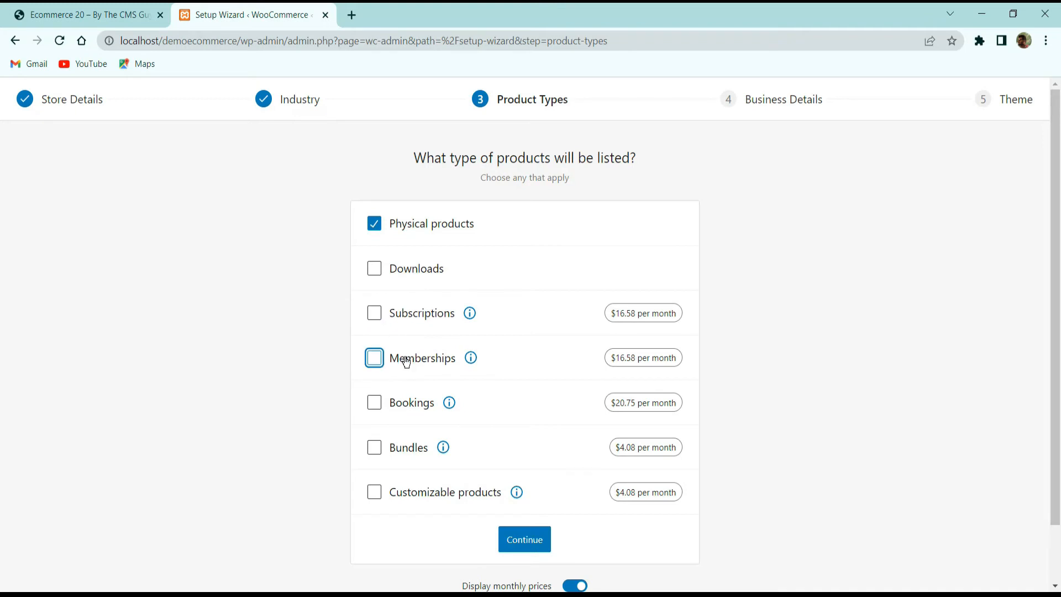
click(399, 285)
click(406, 271)
click(411, 271)
click(518, 545)
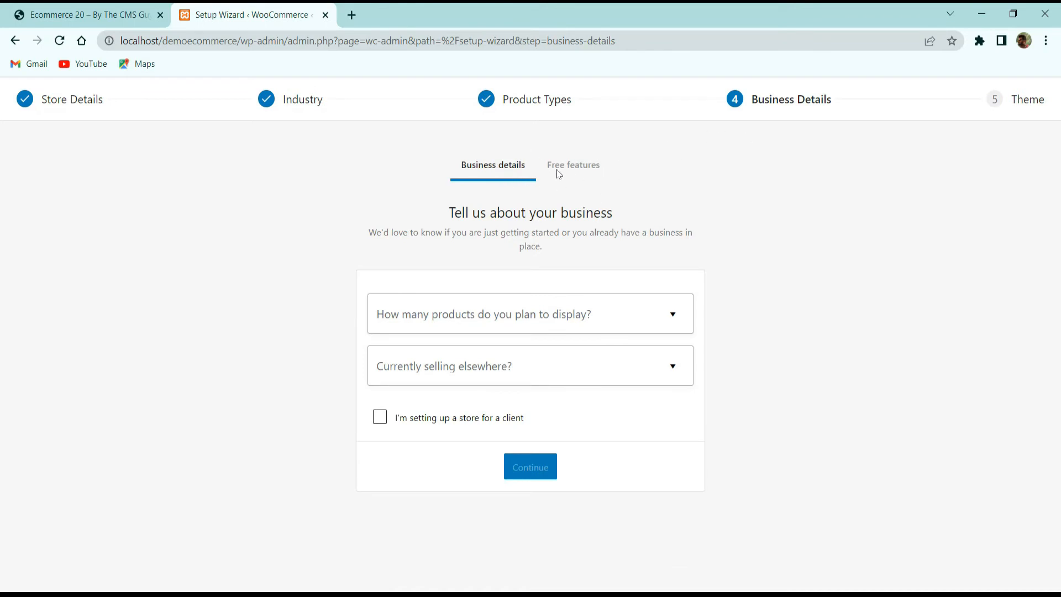
- Choose 1 - 10 planned products and No for selling elsewhere, then continue to free features
click(476, 314)
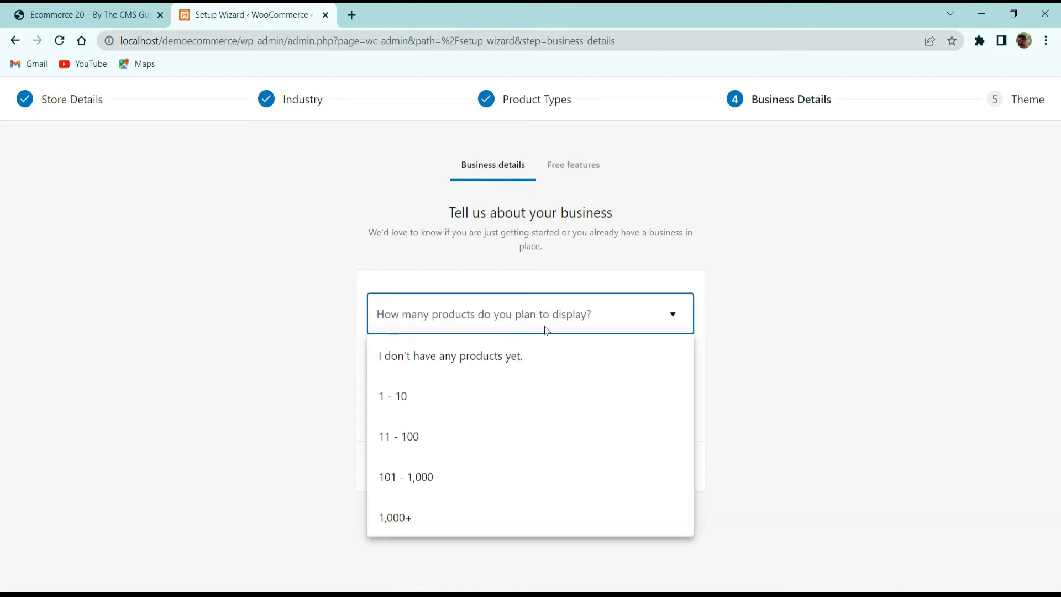
click(519, 304)
click(517, 313)
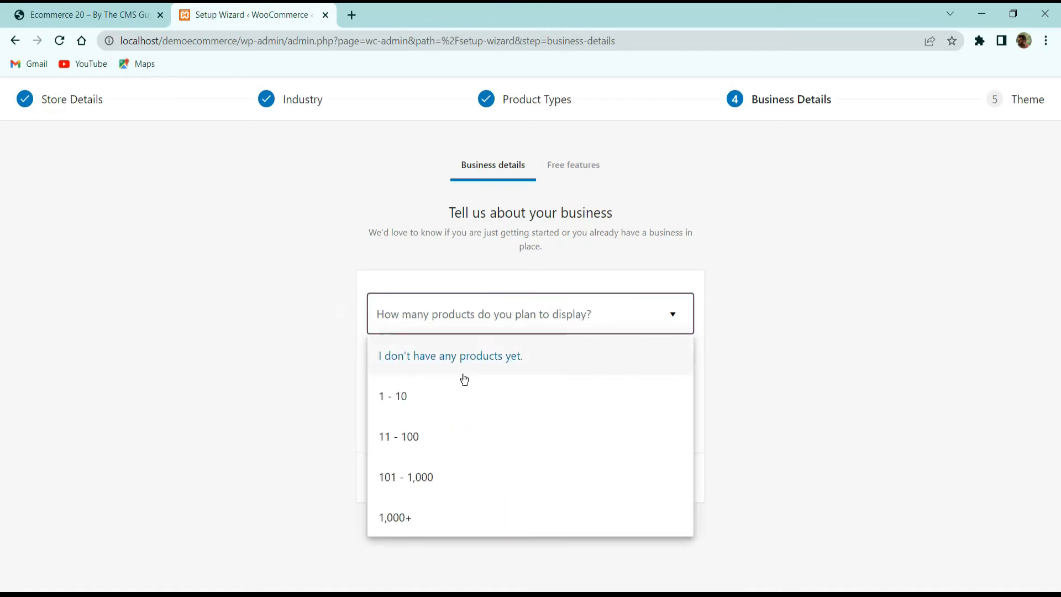
click(422, 408)
click(483, 377)
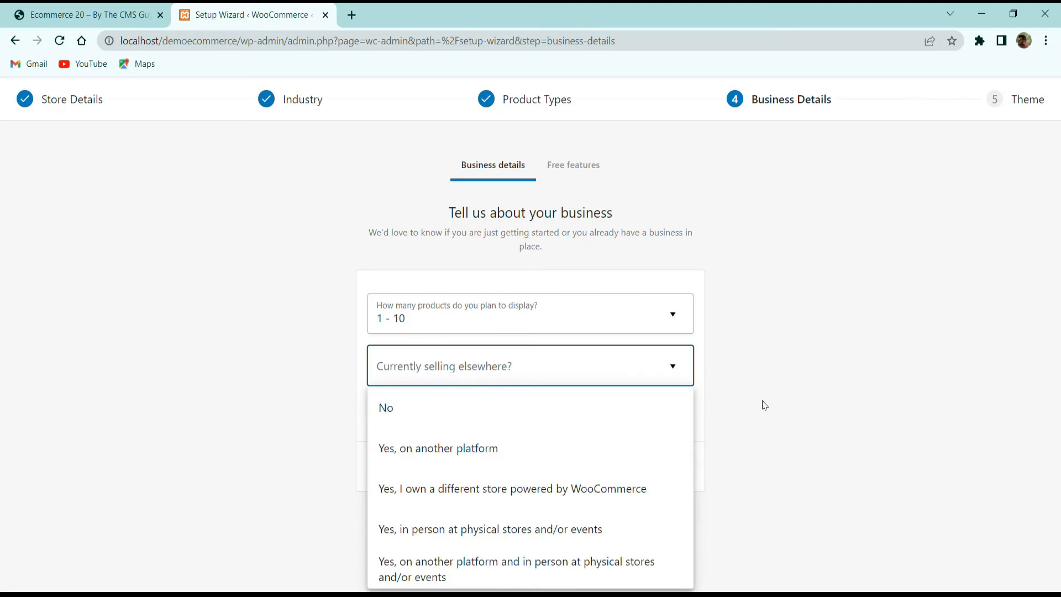
click(406, 417)
click(493, 372)
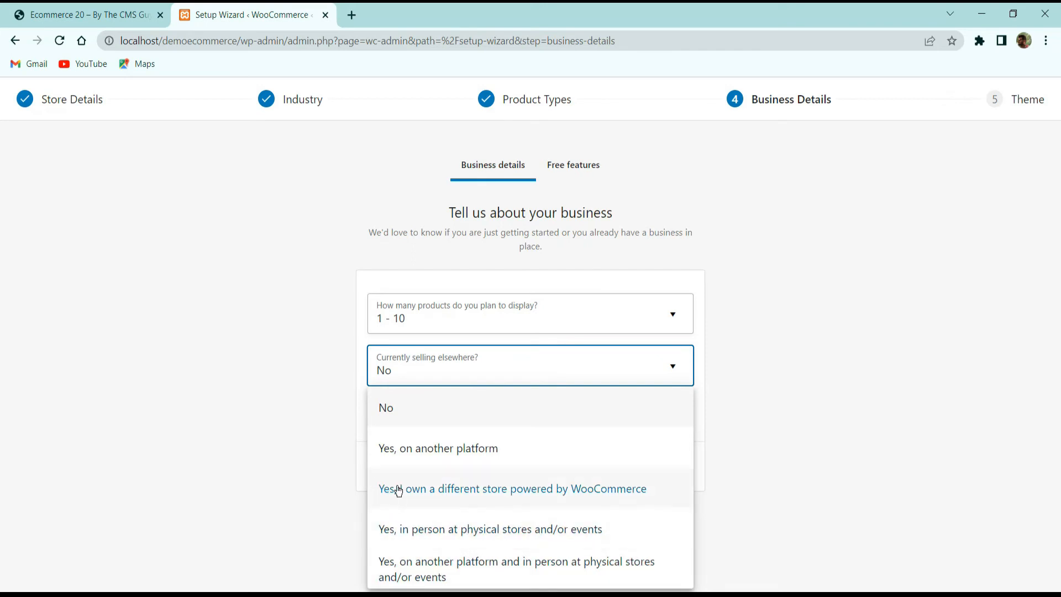
click(331, 465)
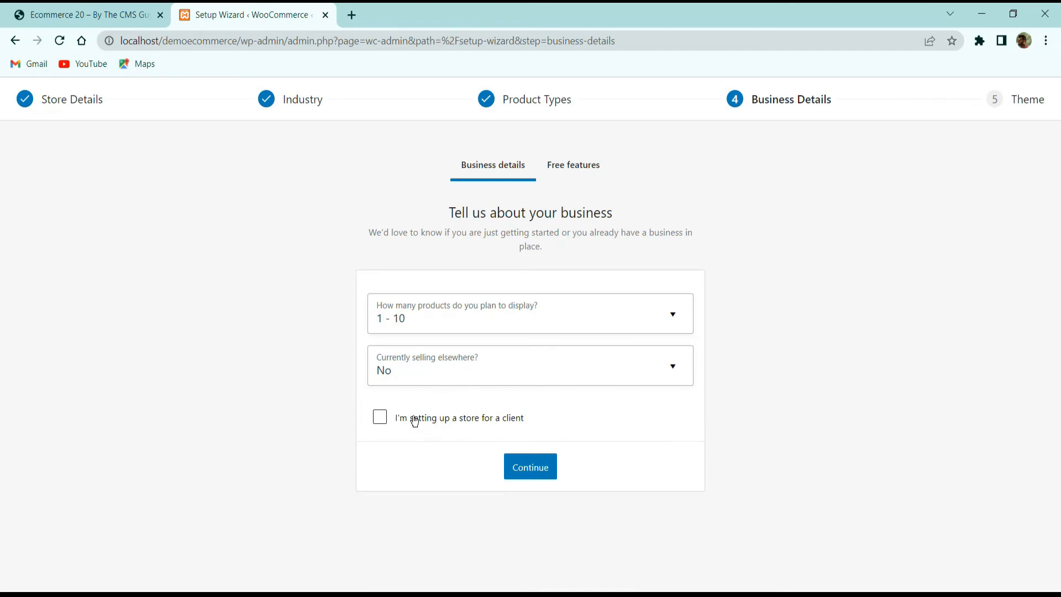
click(526, 478)
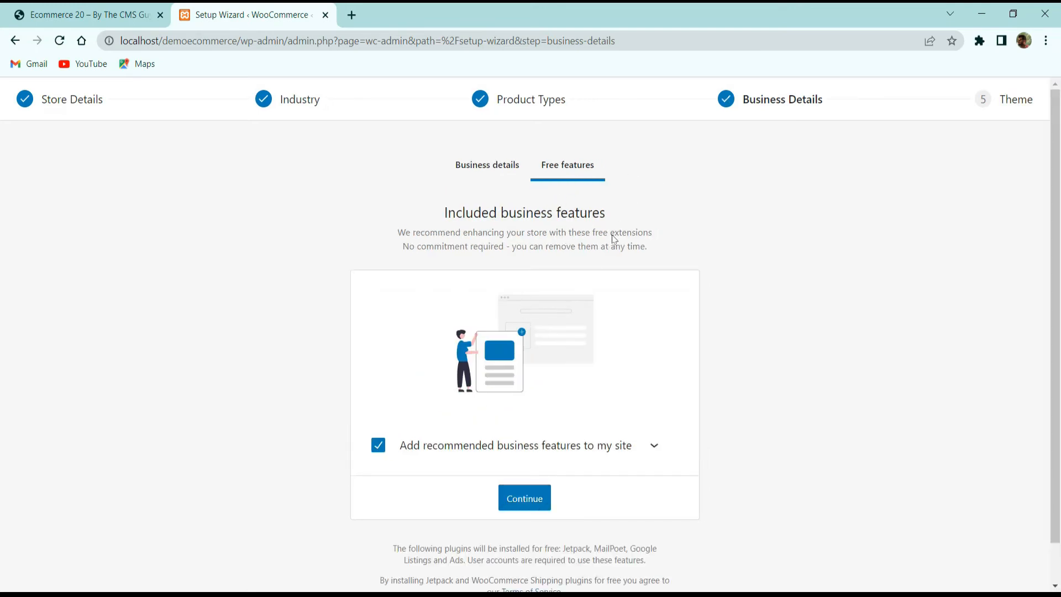
- Expand the list of recommended business features to review them
click(654, 446)
scroll(658, 442, down, 5)
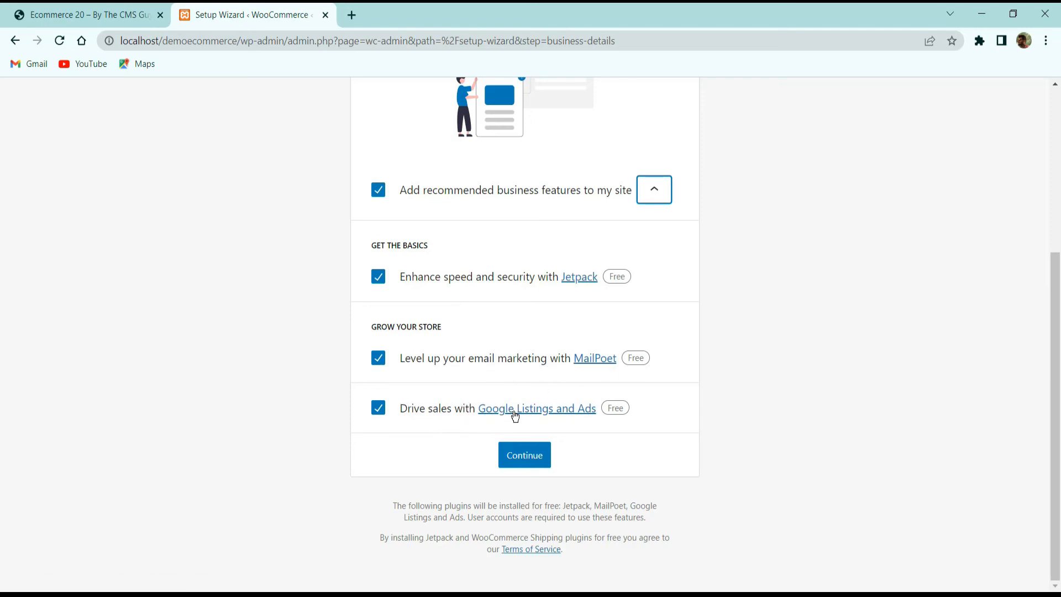
- Untick all recommended business features — Google Listings and Ads, MailPoet and Jetpack — and continue to the theme step
click(378, 408)
click(379, 358)
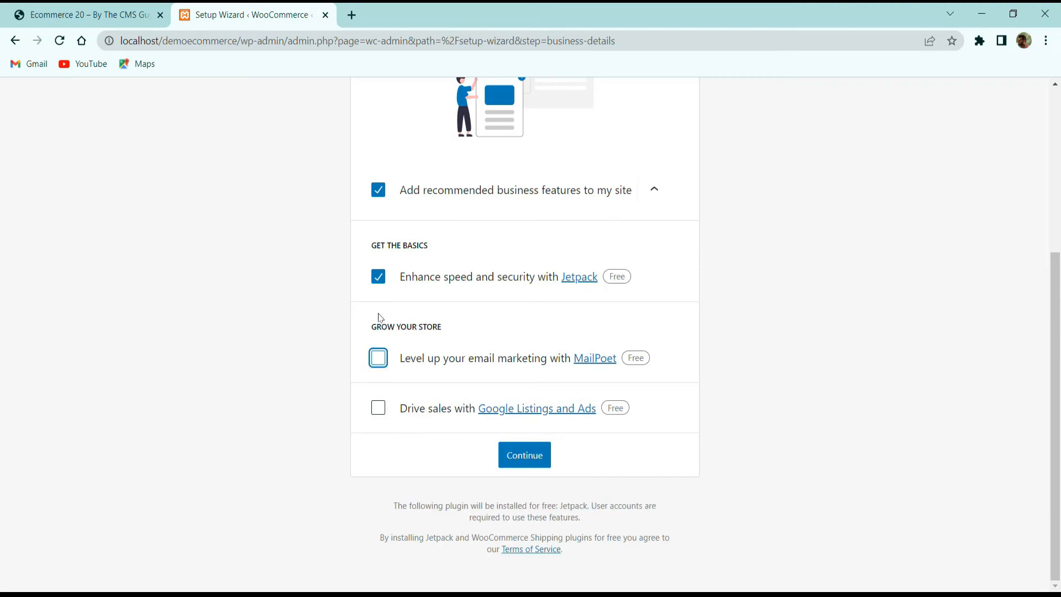
click(378, 276)
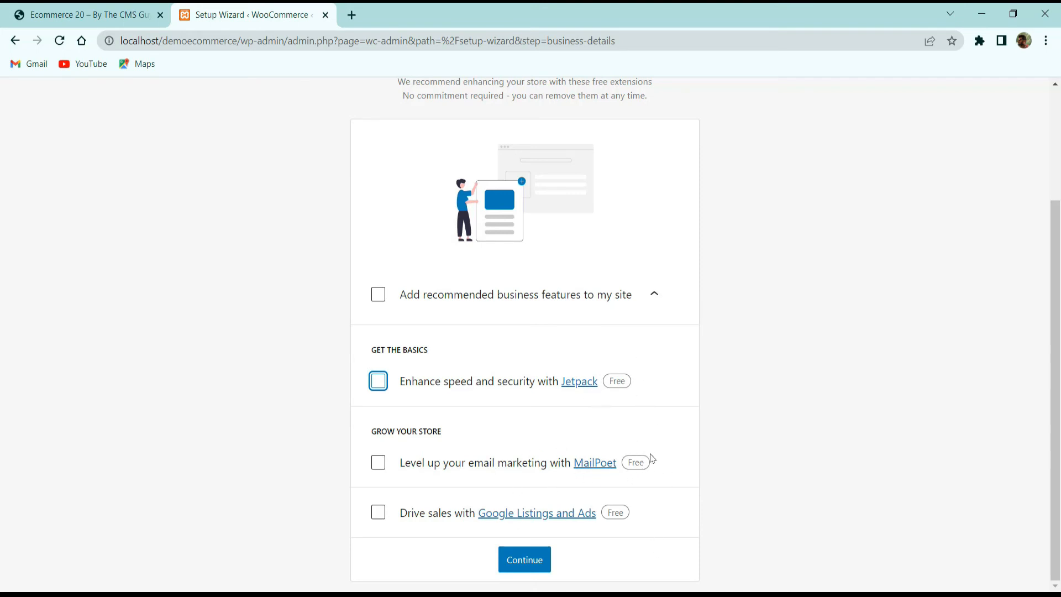
click(526, 563)
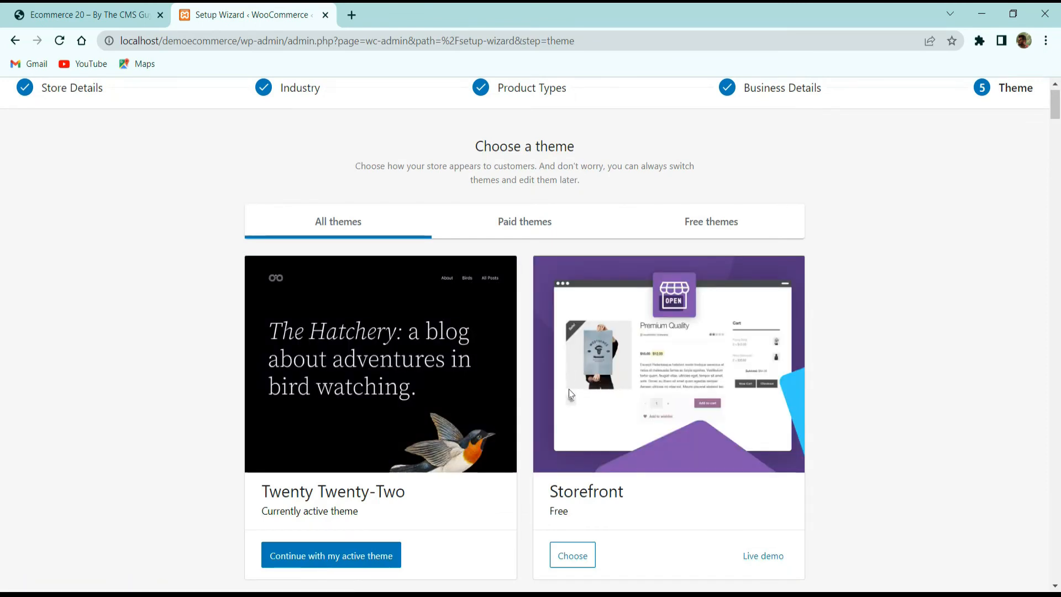
- Browse the list of available store themes and their prices
scroll(525, 355, down, 3)
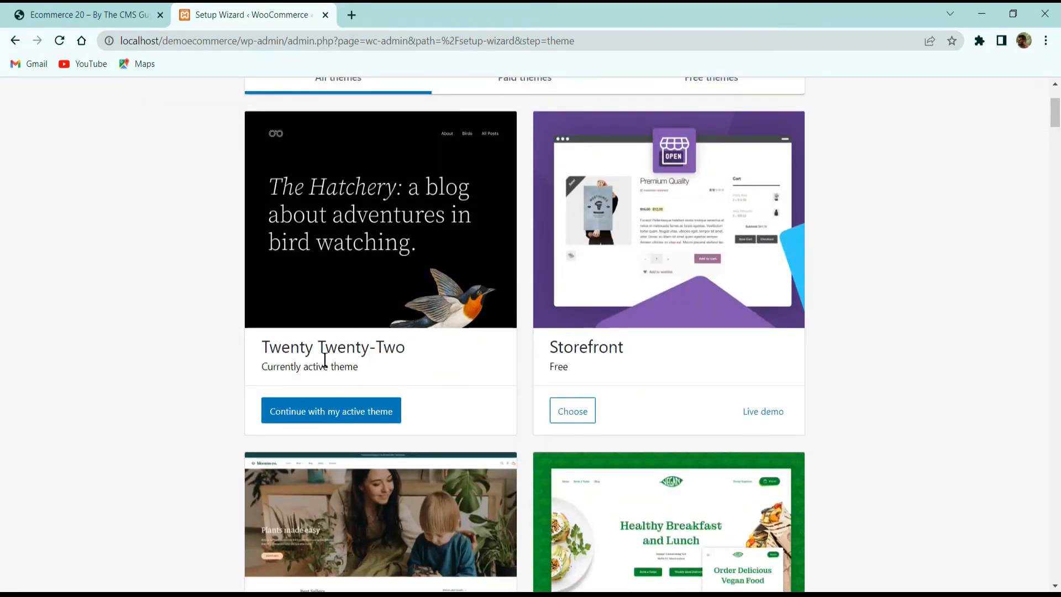
scroll(517, 325, down, 3)
scroll(518, 325, down, 4)
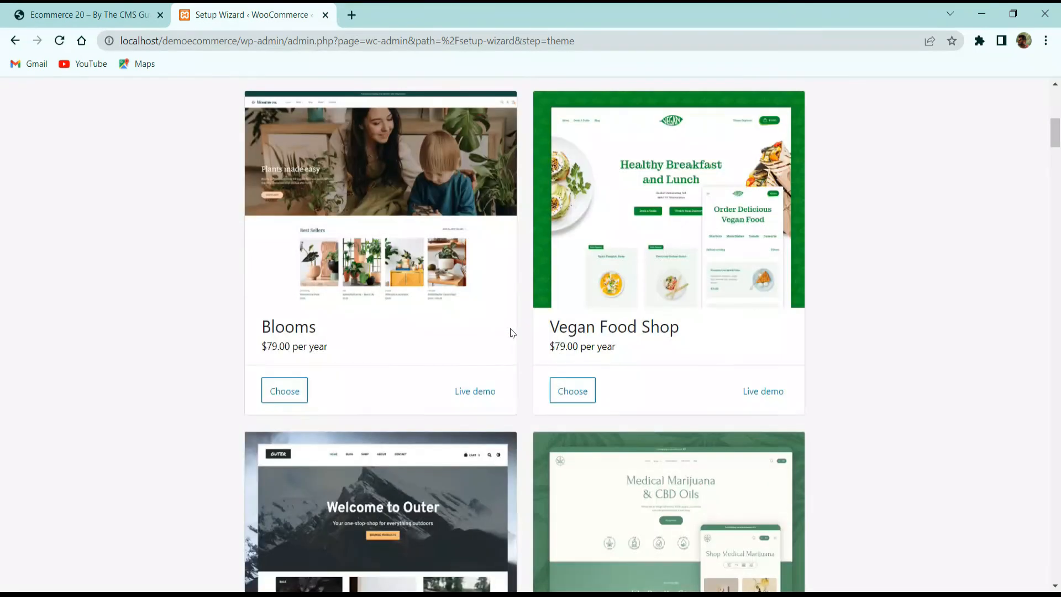
scroll(509, 339, up, 1)
scroll(509, 339, down, 8)
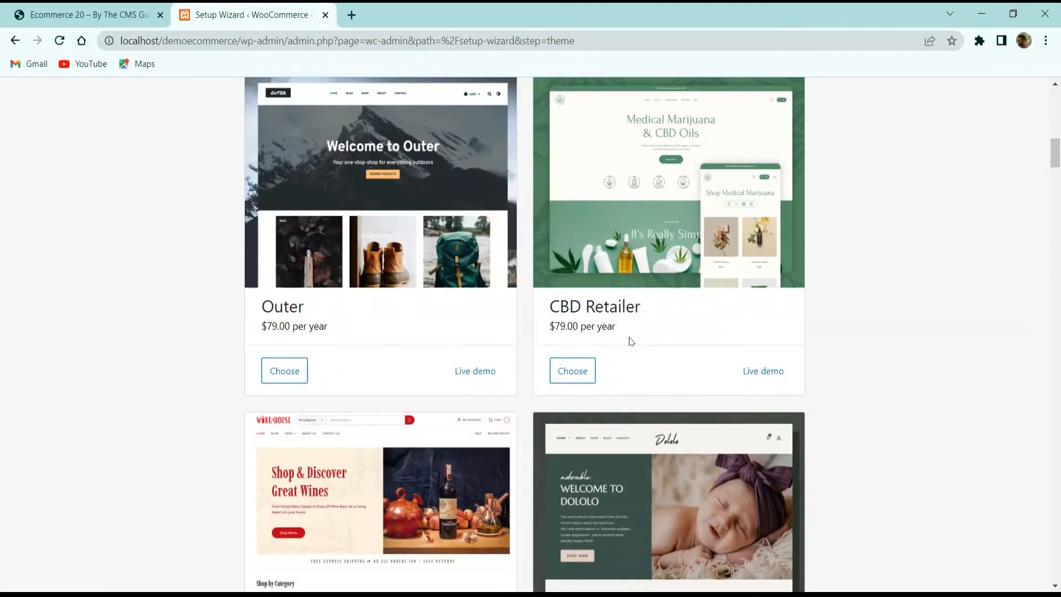
scroll(630, 354, down, 8)
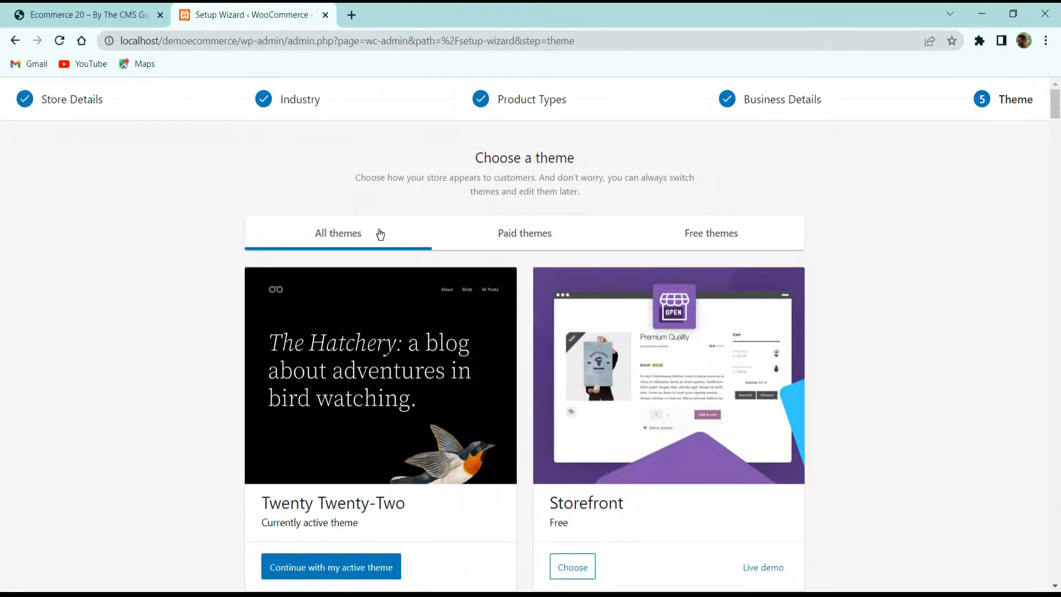
- Filter the themes to free ones, review them, and continue with the active Twenty Twenty-Two theme
click(692, 232)
scroll(597, 290, down, 5)
scroll(597, 290, up, 3)
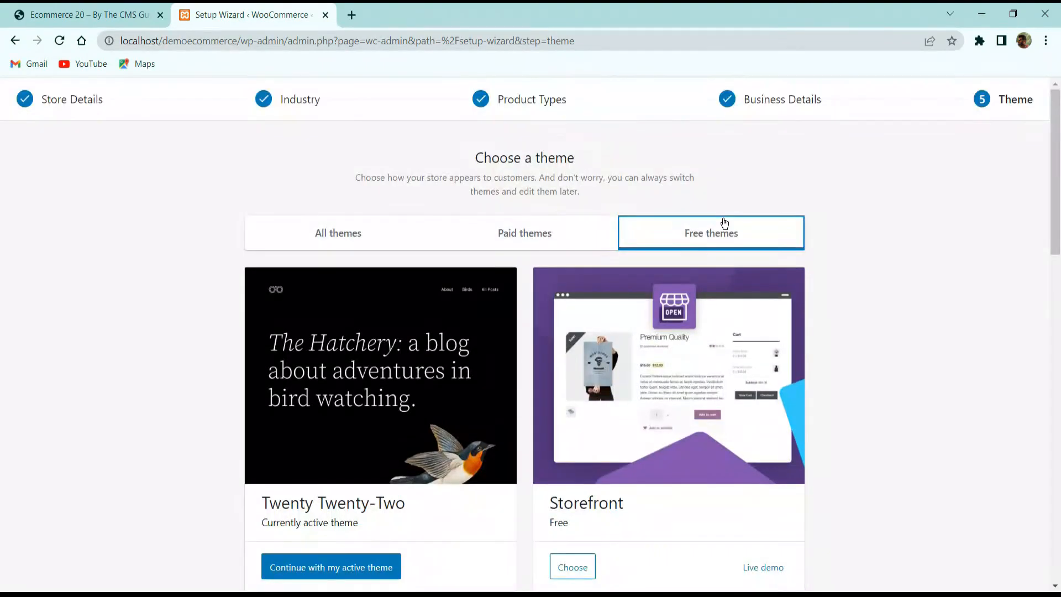
scroll(628, 249, down, 5)
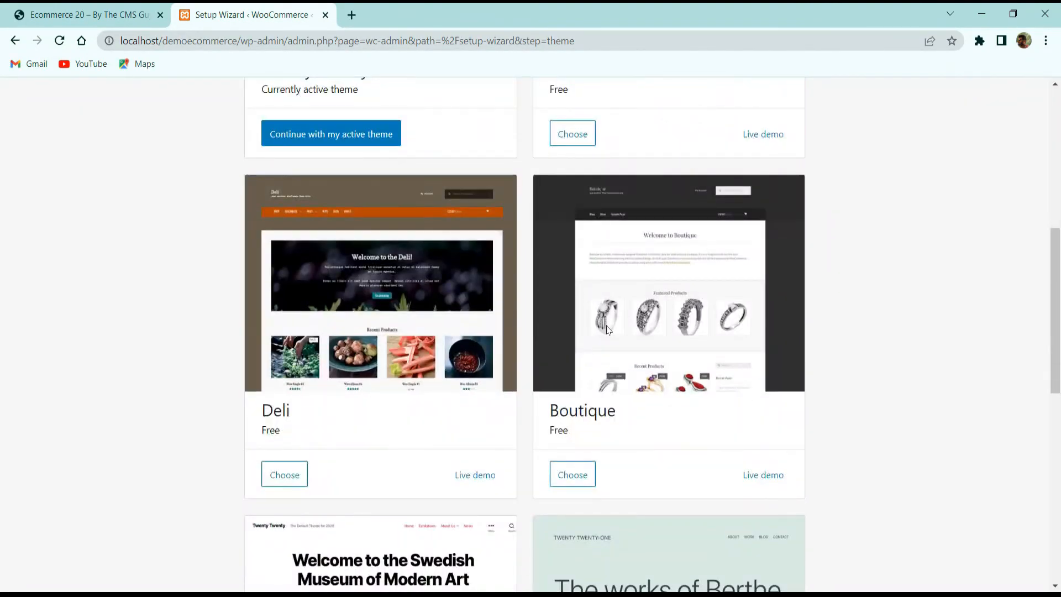
scroll(592, 353, down, 10)
scroll(493, 422, up, 11)
scroll(493, 429, up, 6)
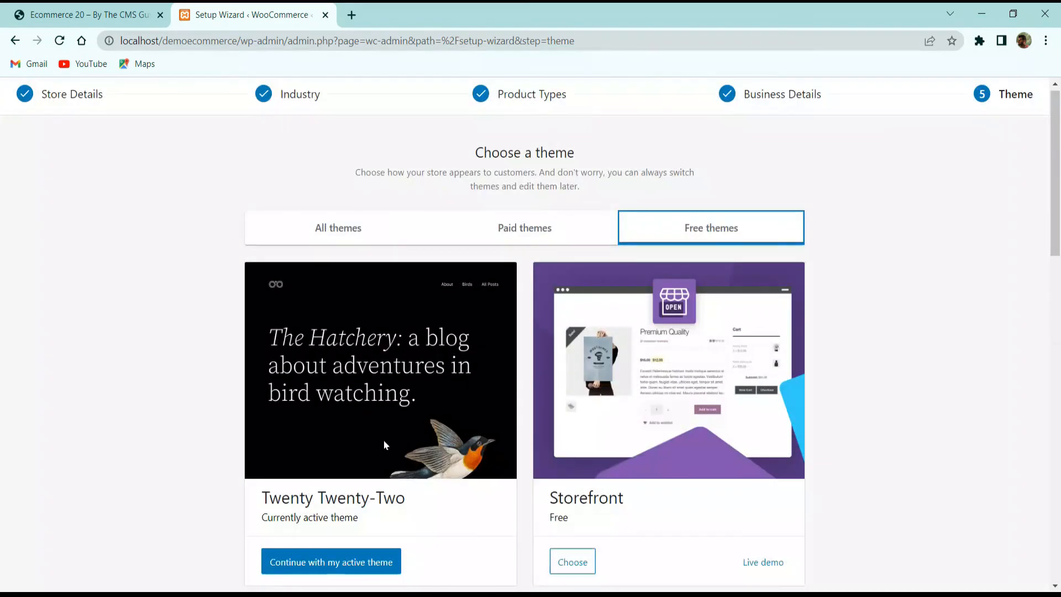
scroll(299, 301, down, 3)
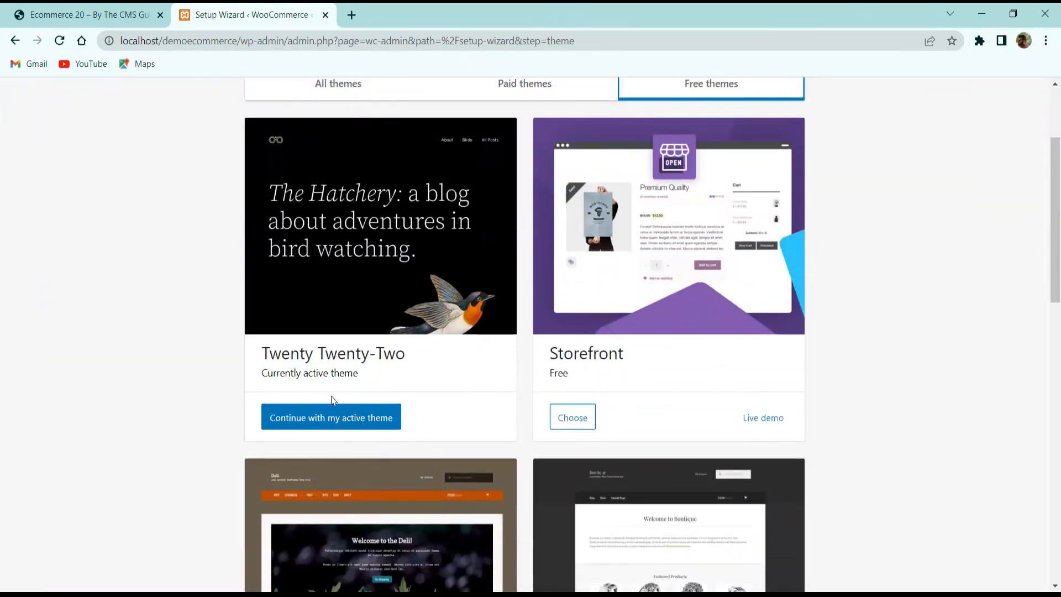
click(304, 424)
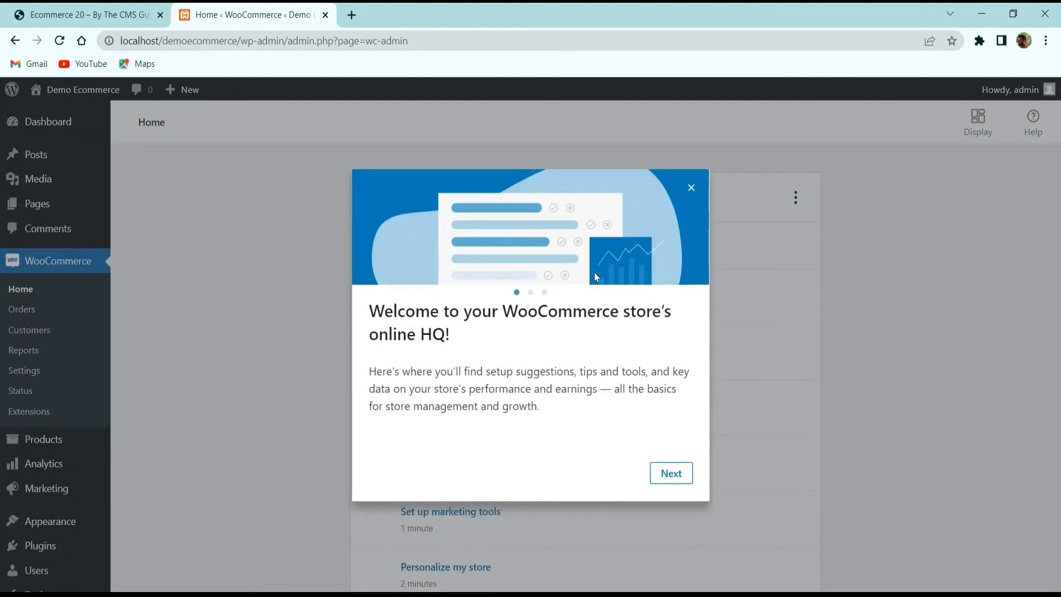
- Step through the WooCommerce home welcome tour until it closes
click(681, 478)
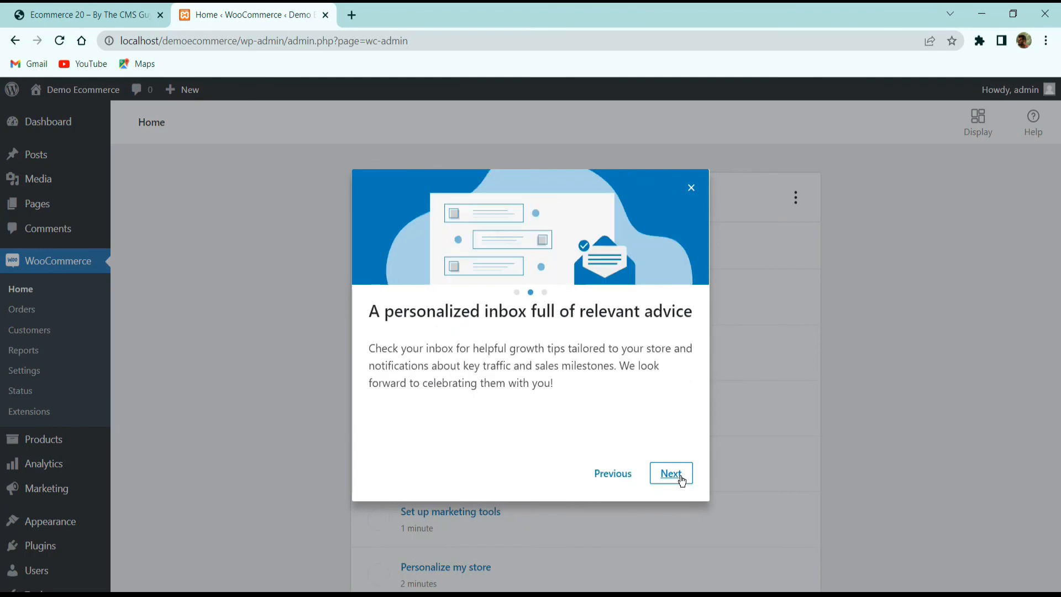
click(681, 477)
click(674, 477)
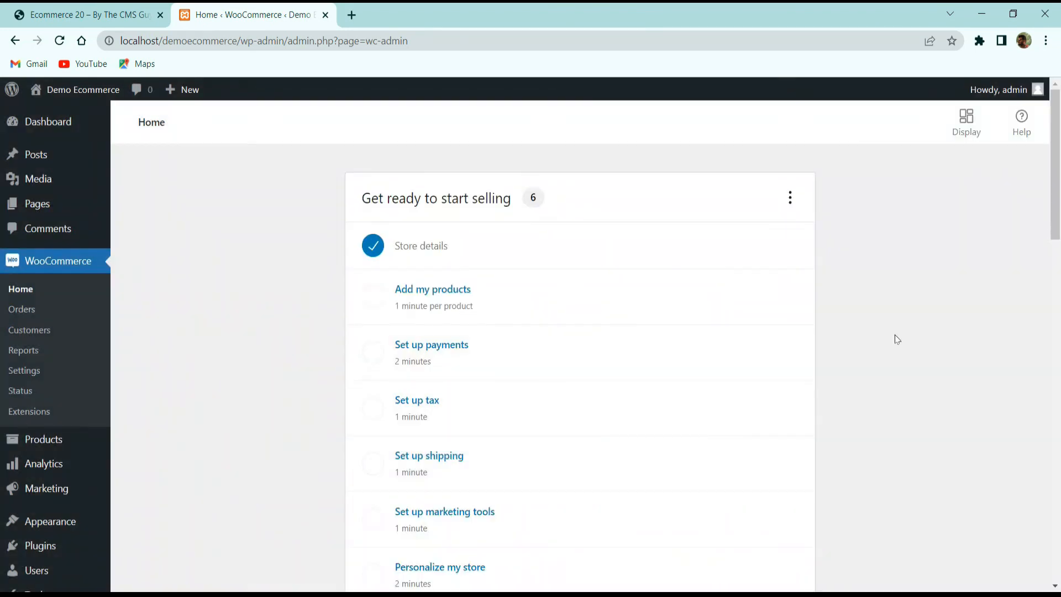